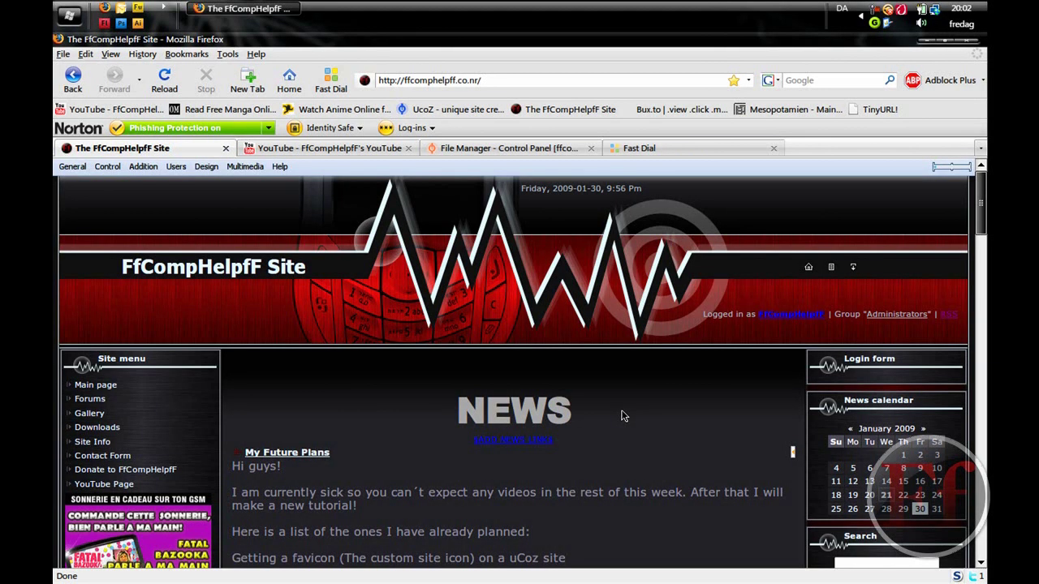
- Scroll the site page and skip its Flash intro animation
scroll(621, 416, down, 10)
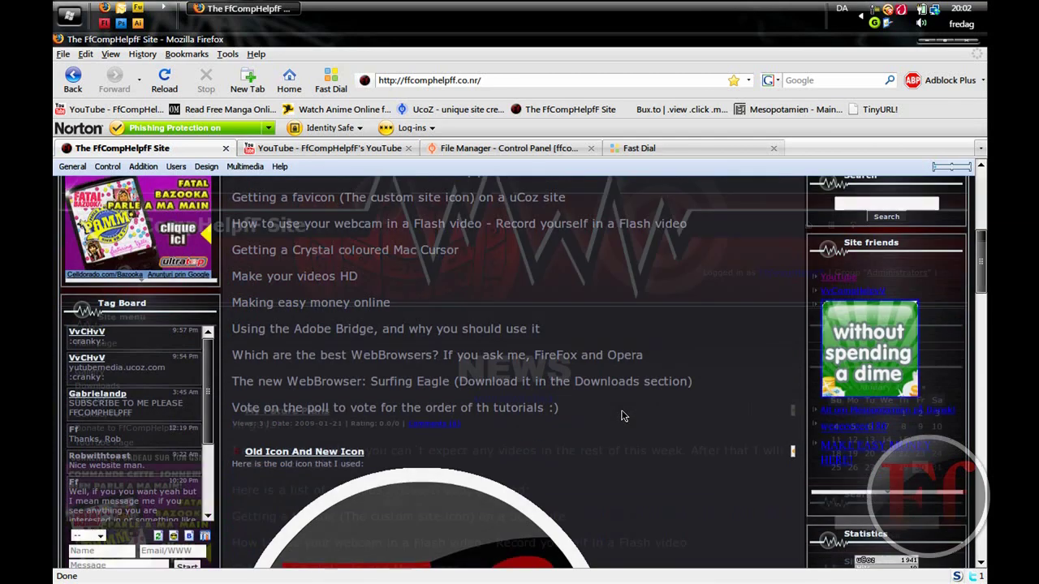
scroll(622, 416, down, 10)
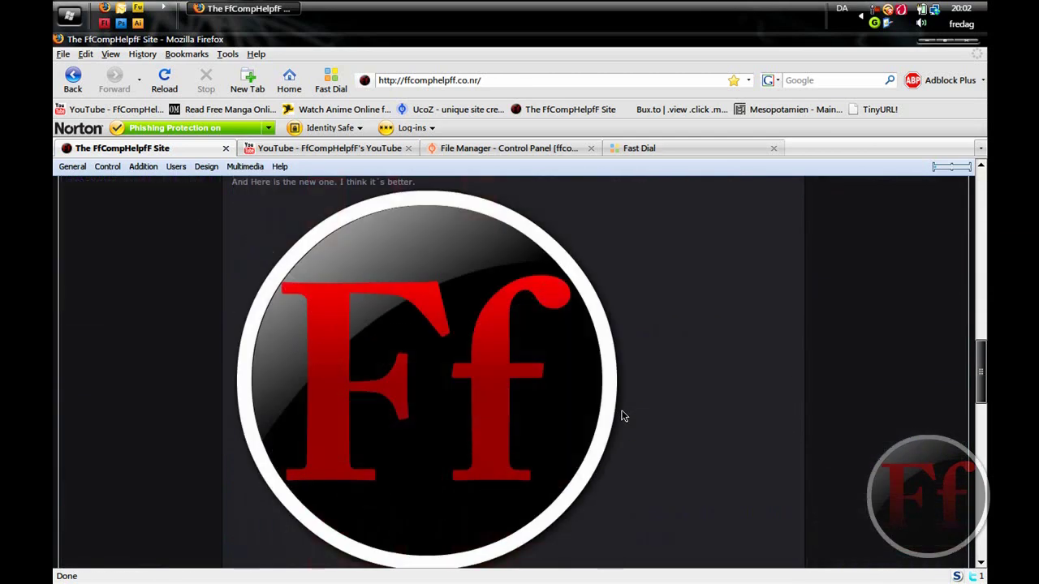
scroll(622, 415, up, 2)
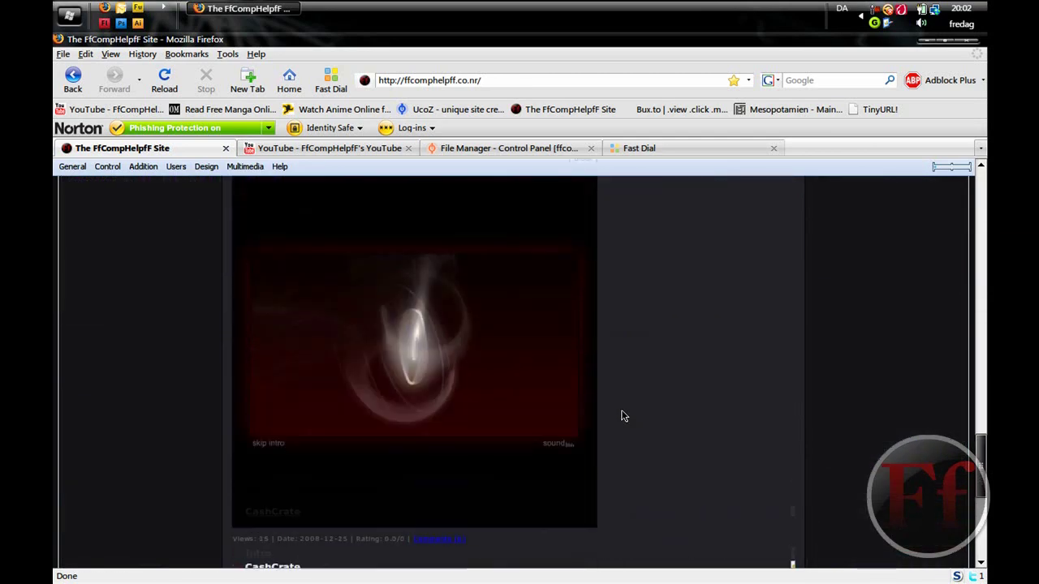
click(266, 448)
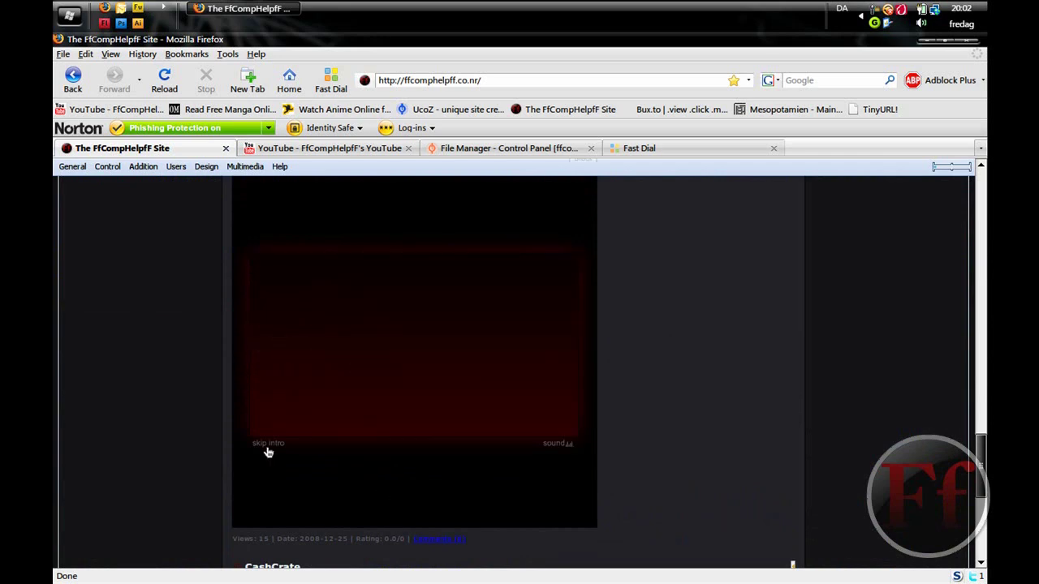
click(268, 450)
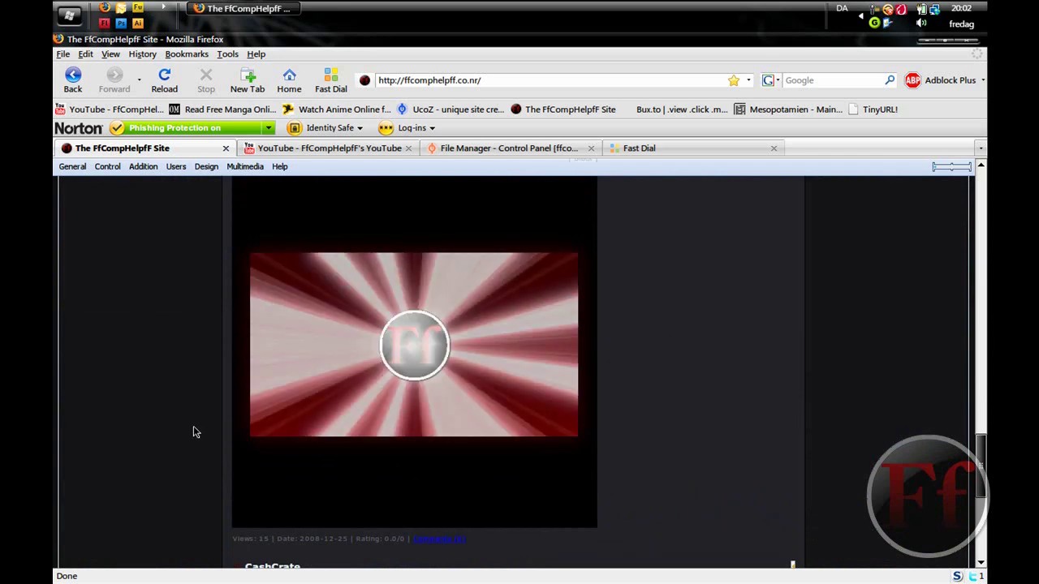
scroll(194, 432, up, 20)
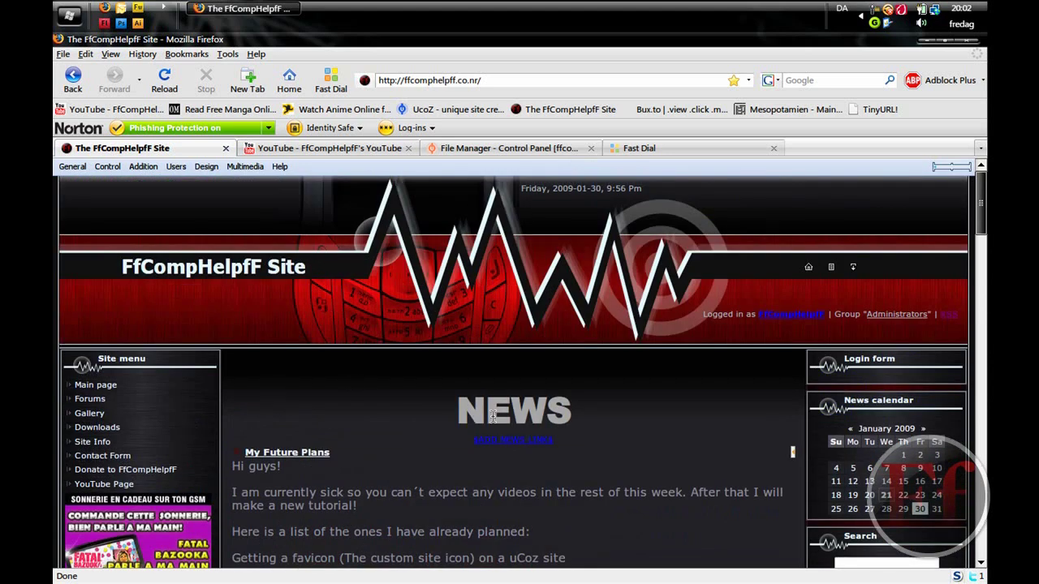
- Highlight and clear parts of the NEWS heading, then dismiss the bookmark options
drag(510, 414, 468, 406)
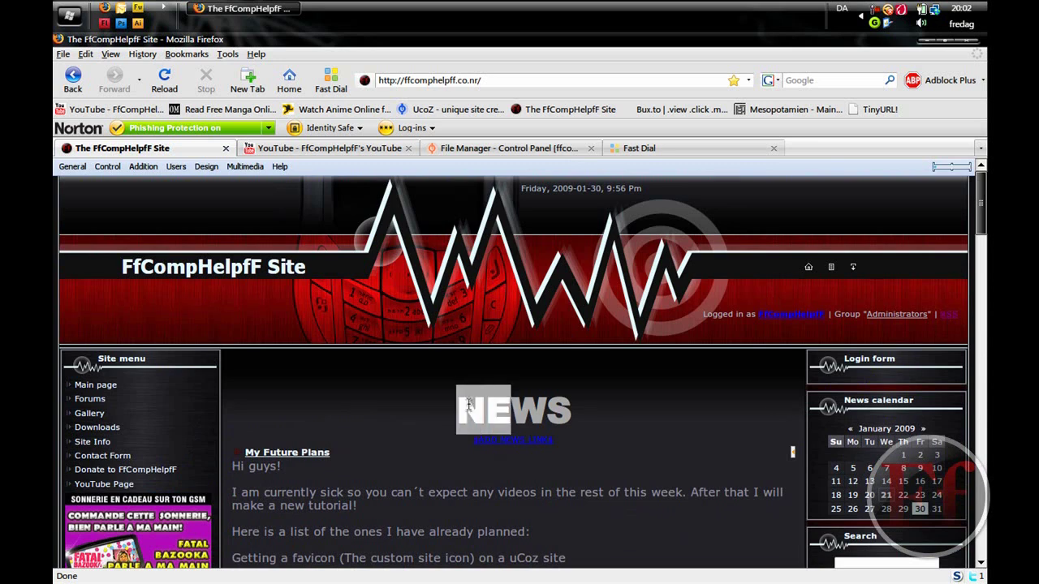
click(512, 410)
drag(512, 409, 578, 417)
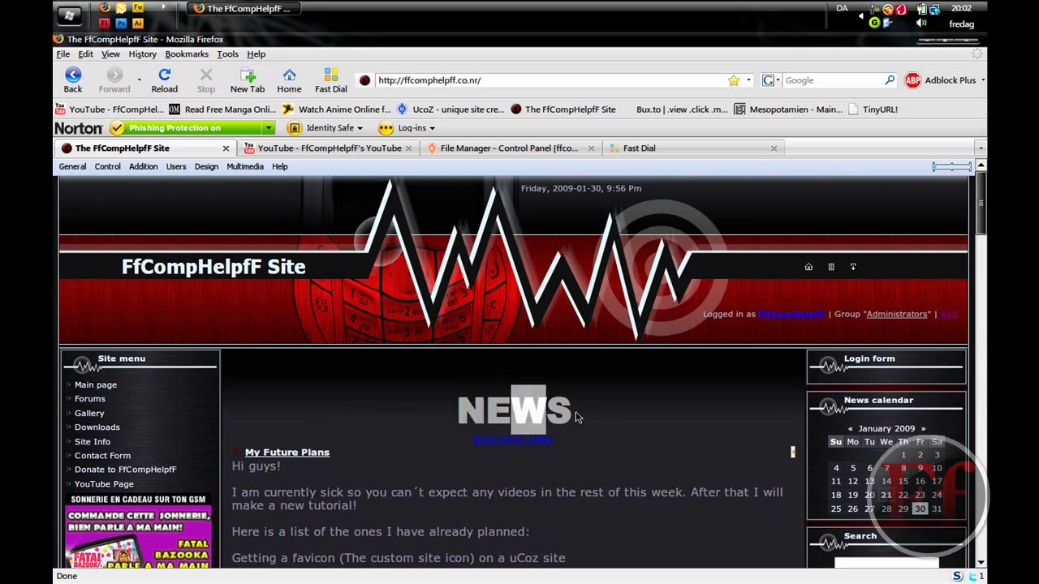
click(576, 418)
drag(575, 415, 524, 398)
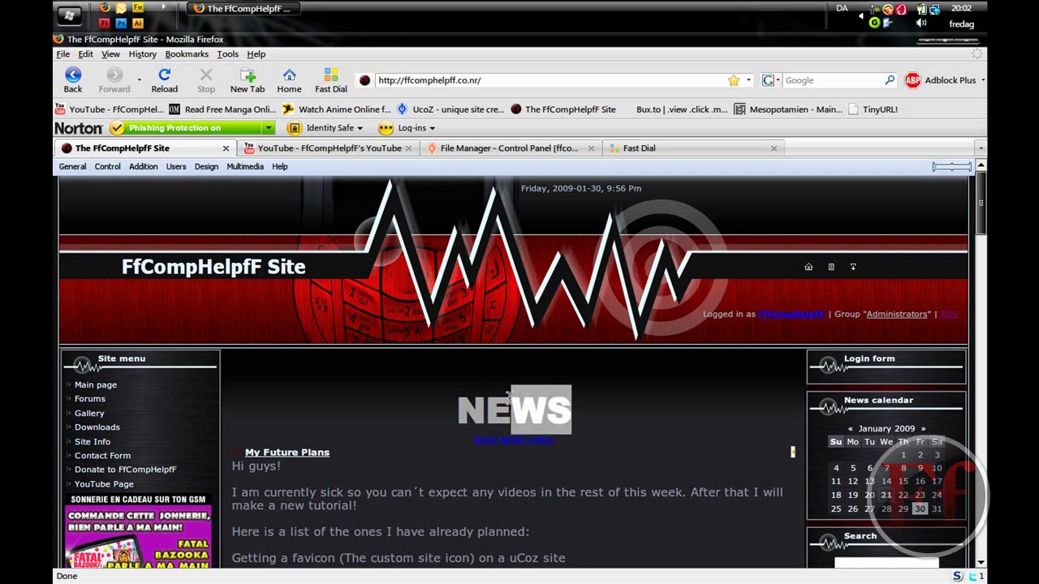
click(513, 397)
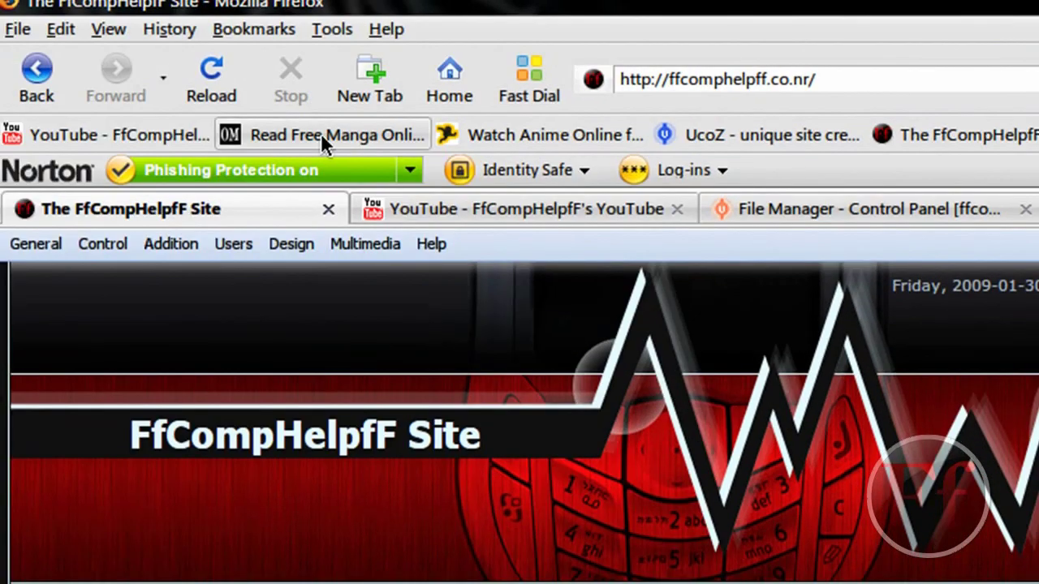
click(282, 28)
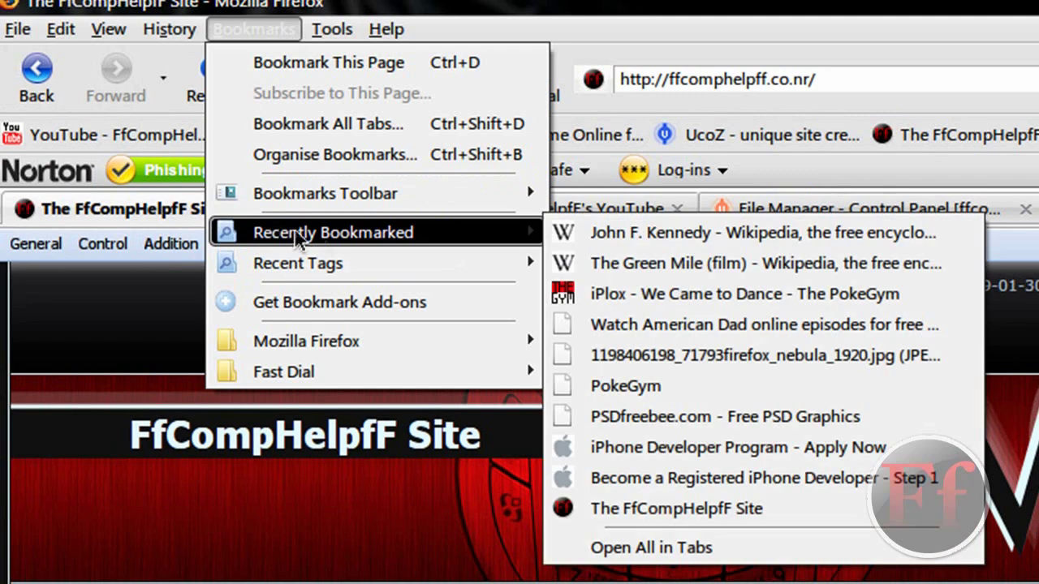
click(390, 402)
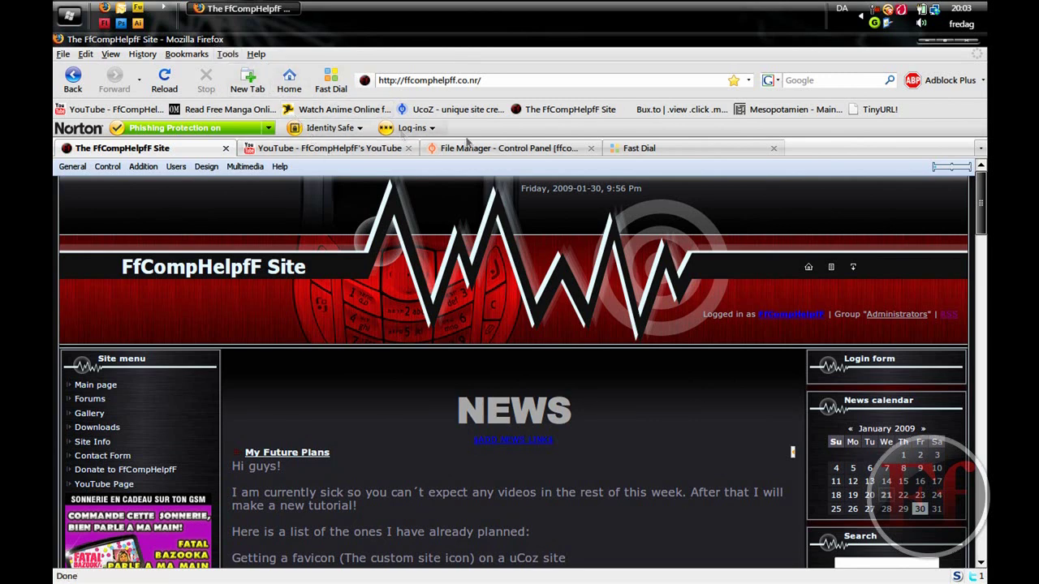
- Load convertico.com in the Fast Dial tab
click(634, 155)
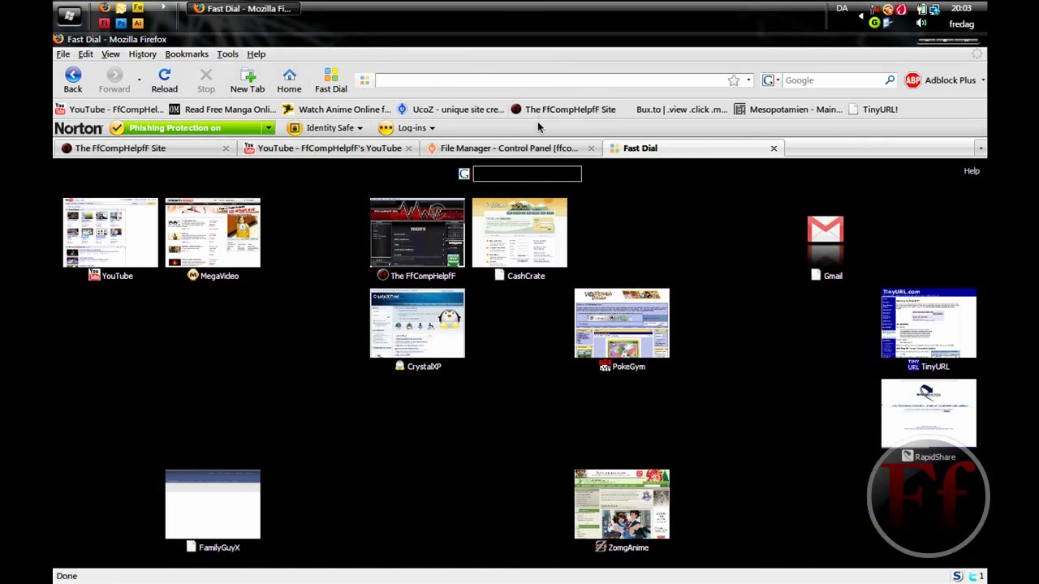
text(convert)
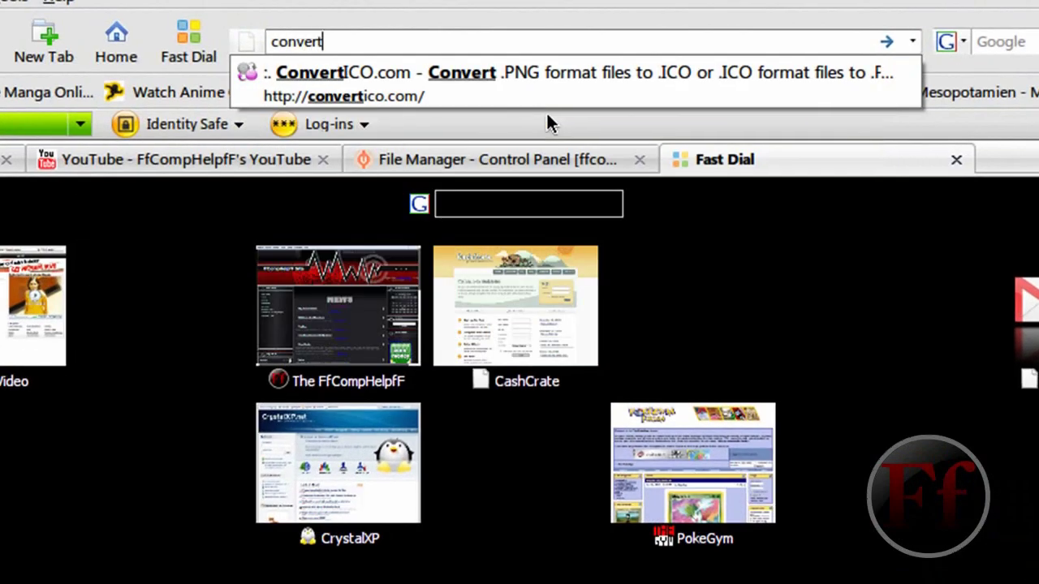
text(ico)
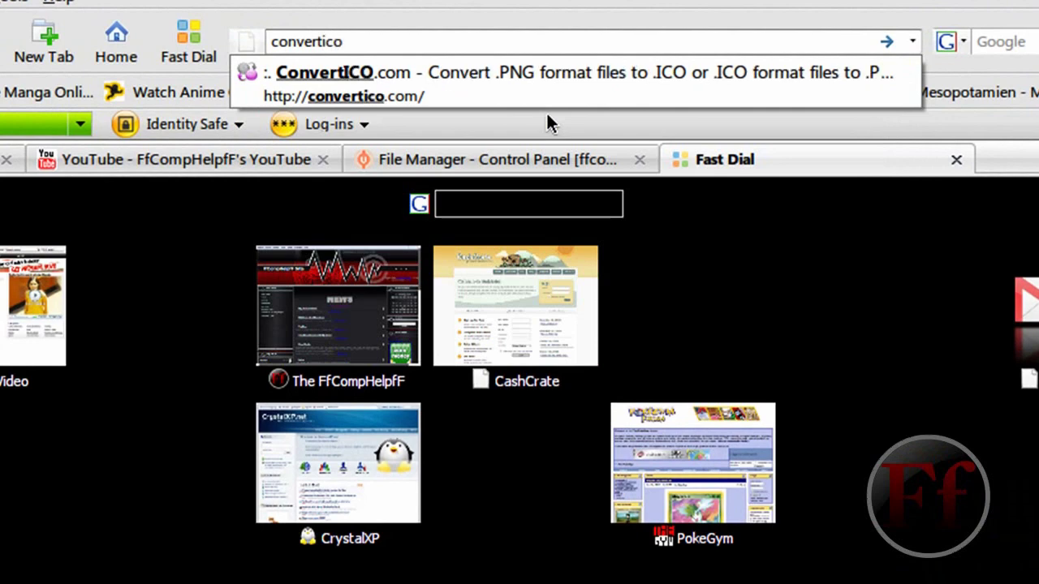
text(.com)
key(Return)
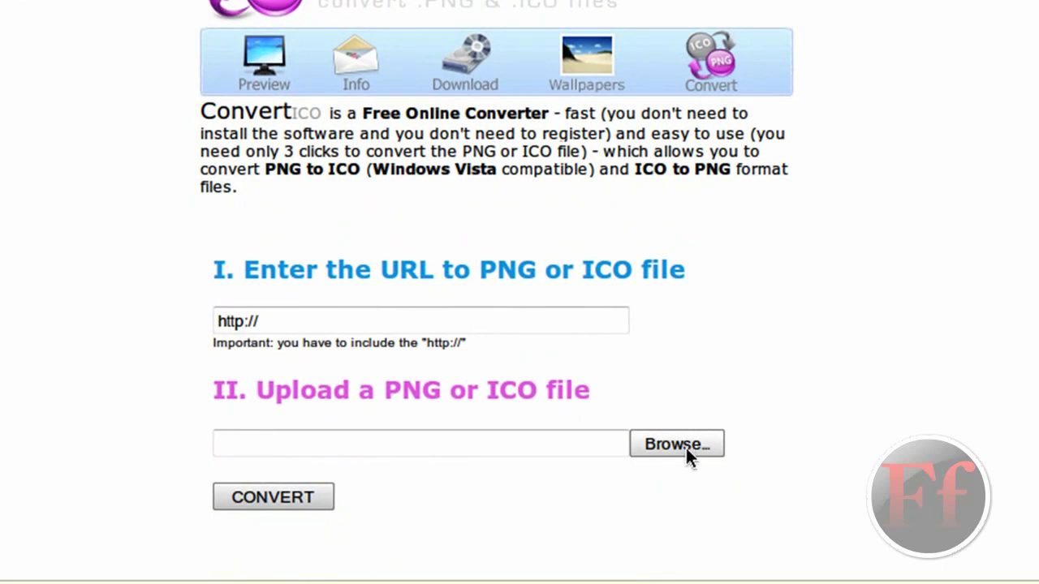
- Upload Ff Evolved 2 from Pictures > FfCompHelpfF and convert it to an icon
click(686, 448)
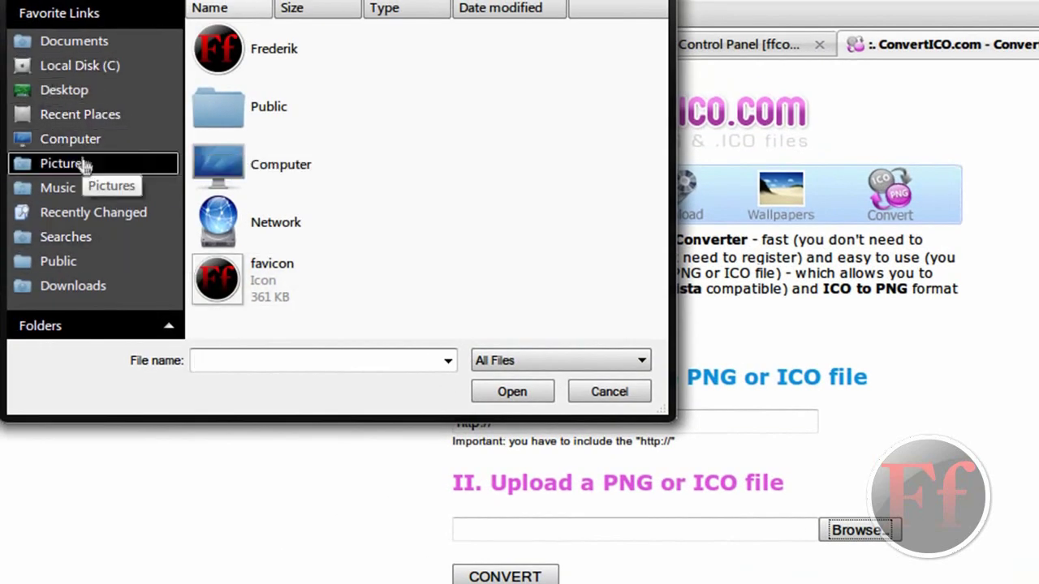
click(86, 164)
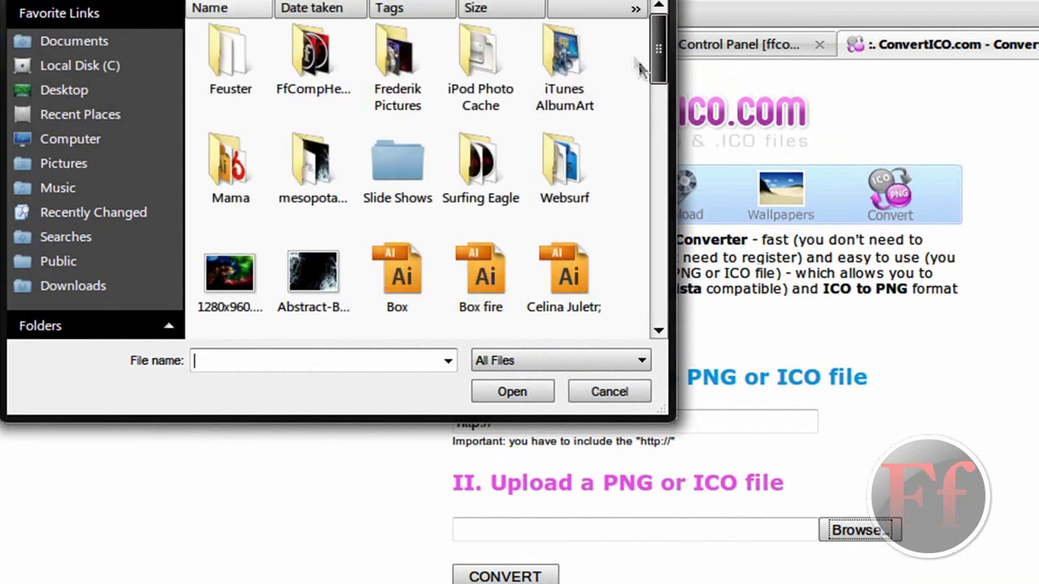
scroll(646, 97, down, 2)
scroll(649, 119, down, 3)
scroll(646, 101, up, 5)
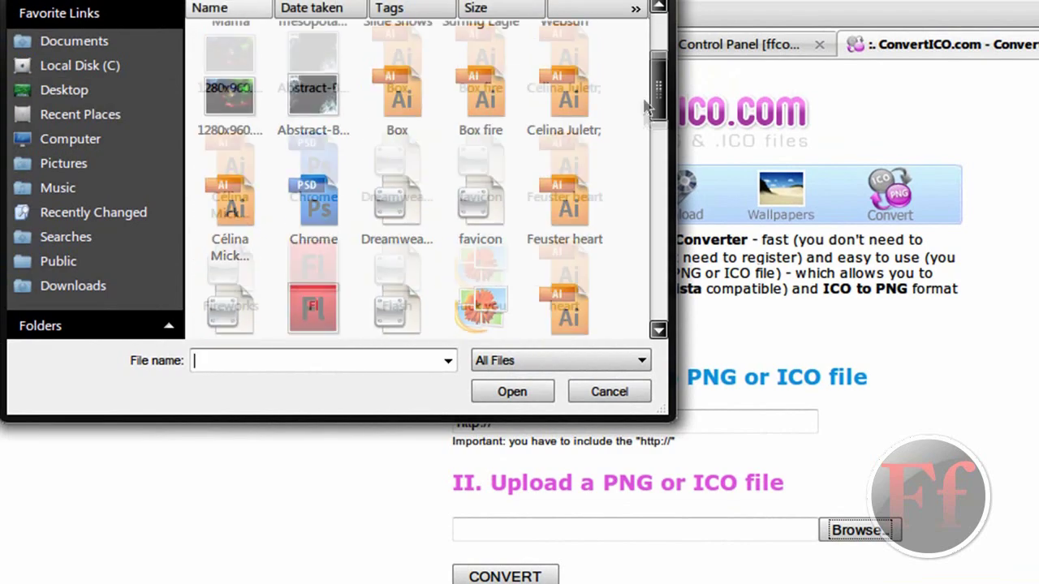
scroll(643, 89, up, 1)
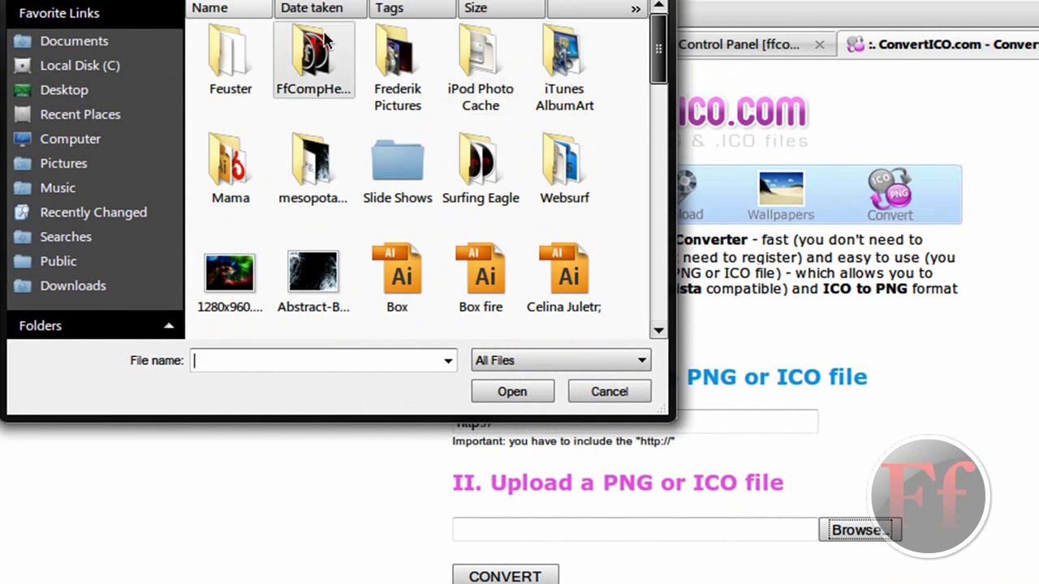
double_click(313, 61)
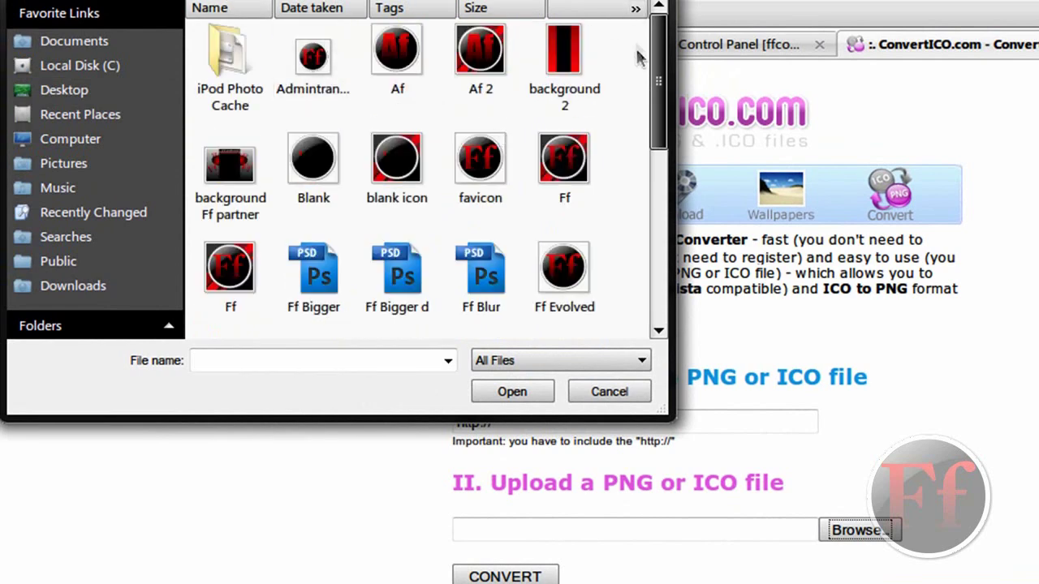
scroll(659, 96, down, 1)
scroll(659, 94, down, 2)
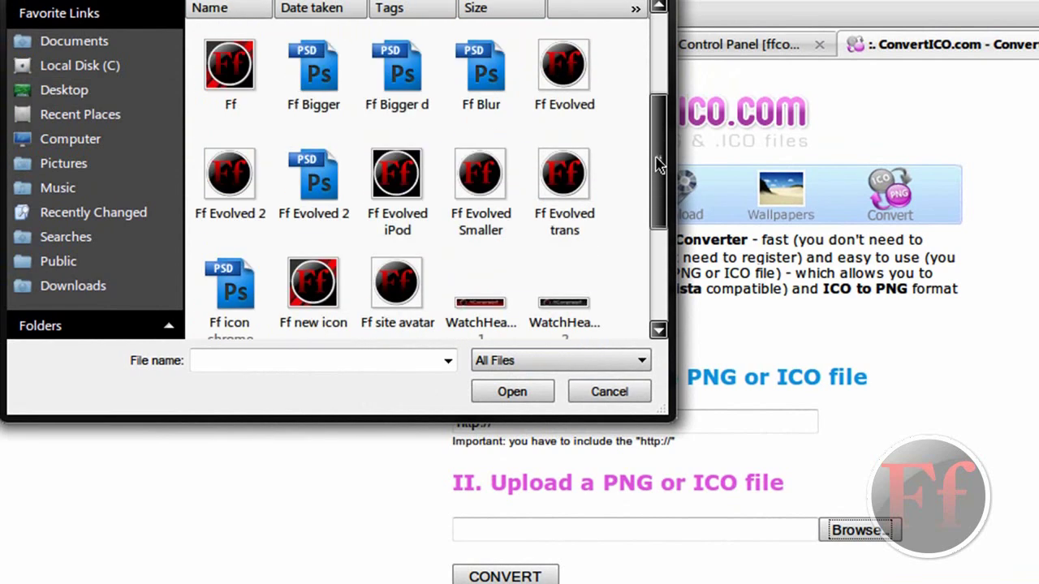
double_click(230, 175)
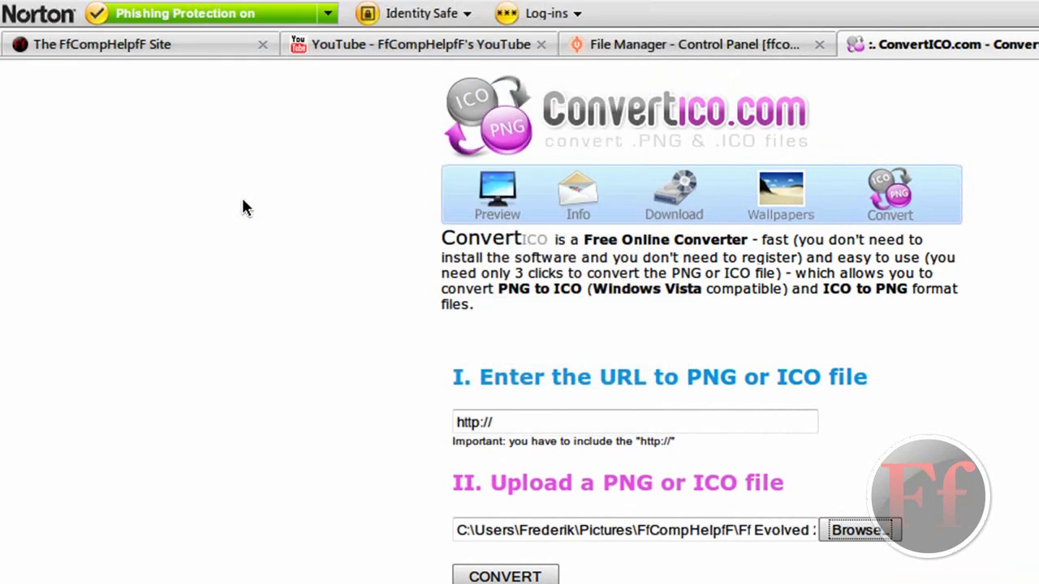
click(532, 575)
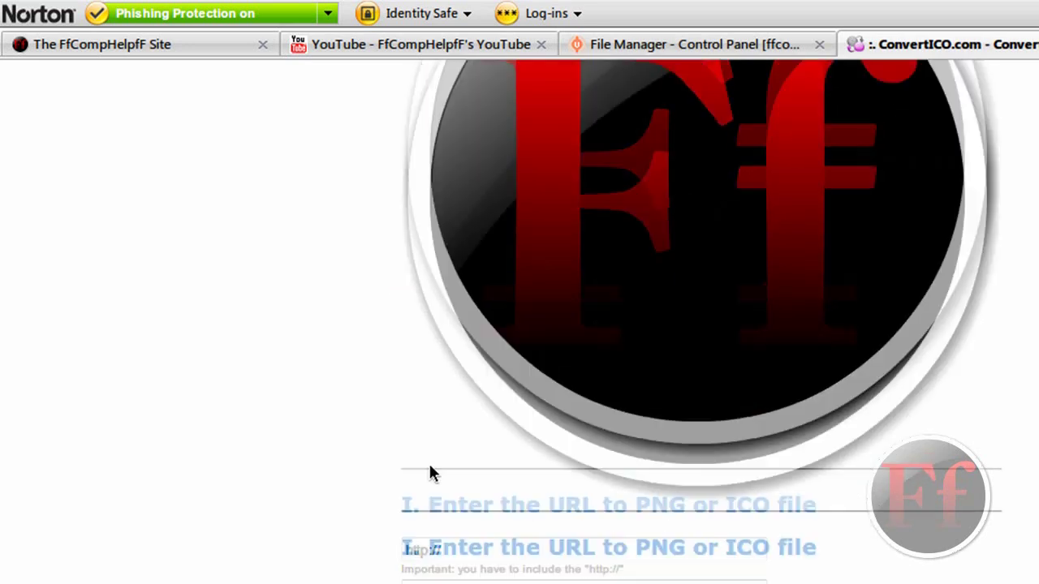
- Scroll the result page to the 'Your New Icon' section's 'Click here to Download' link
scroll(431, 473, up, 3)
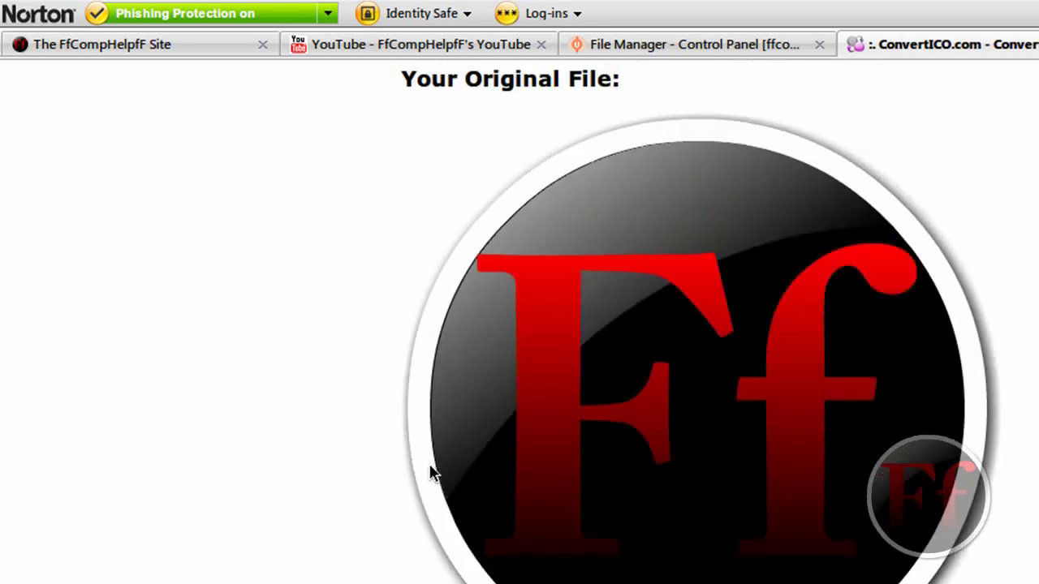
scroll(431, 473, down, 2)
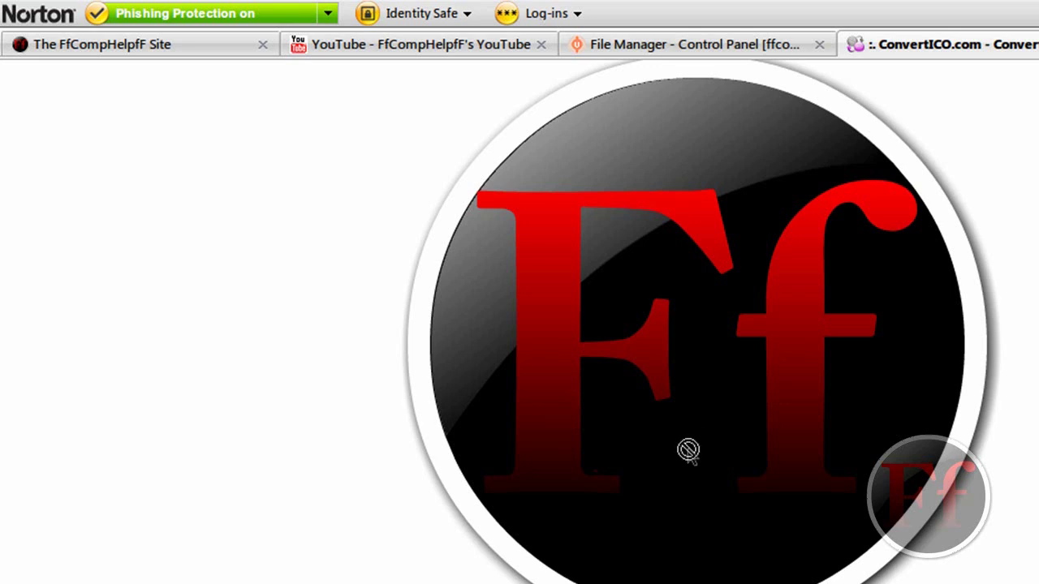
click(749, 371)
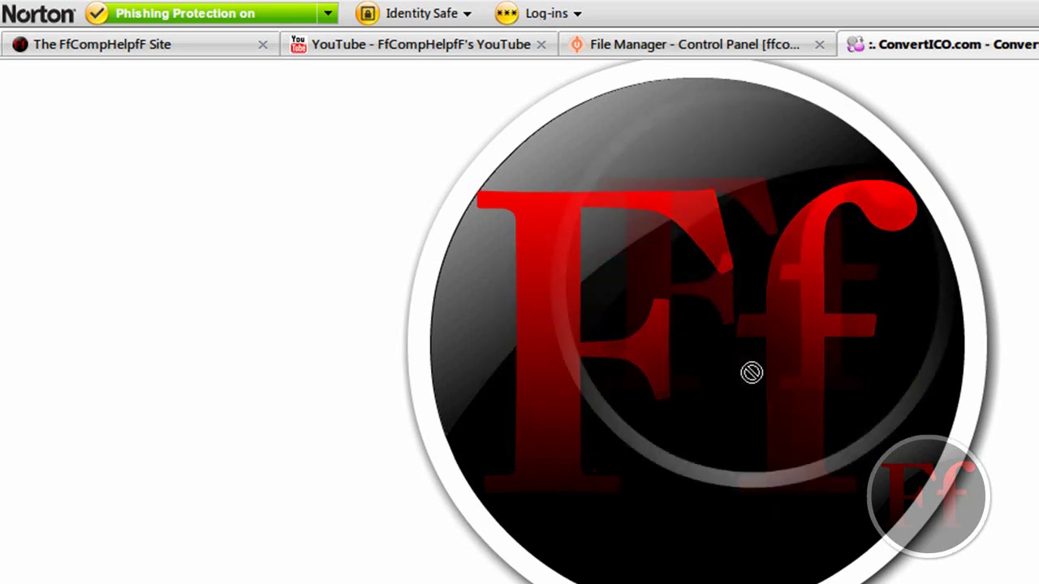
scroll(755, 382, up, 5)
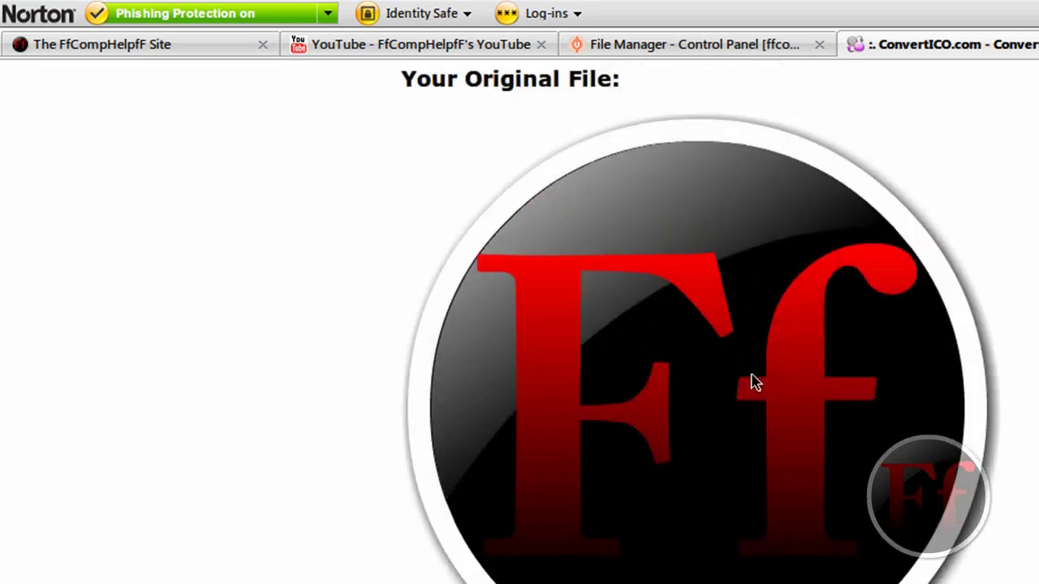
scroll(754, 382, up, 1)
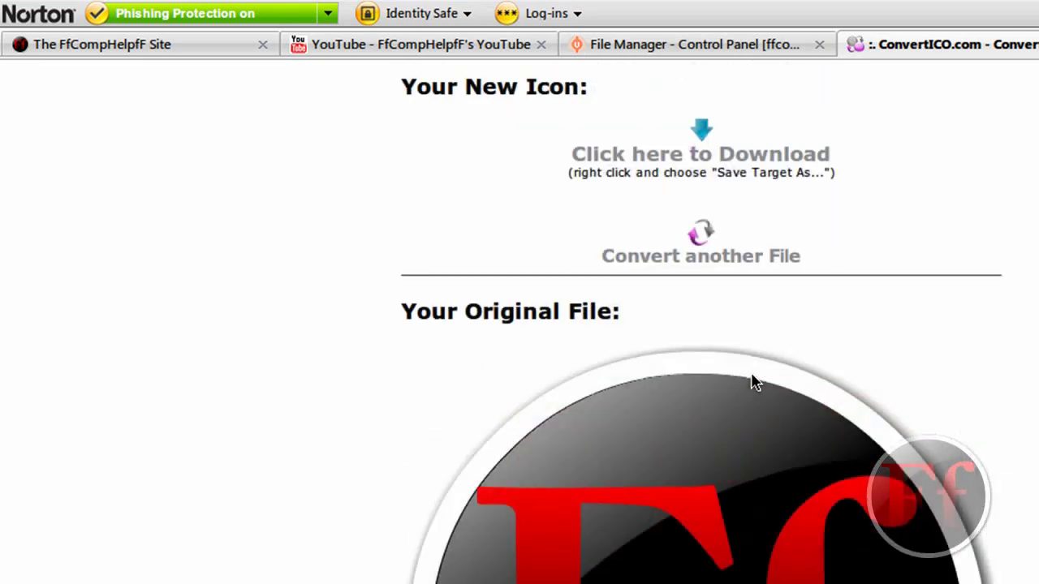
scroll(754, 383, up, 3)
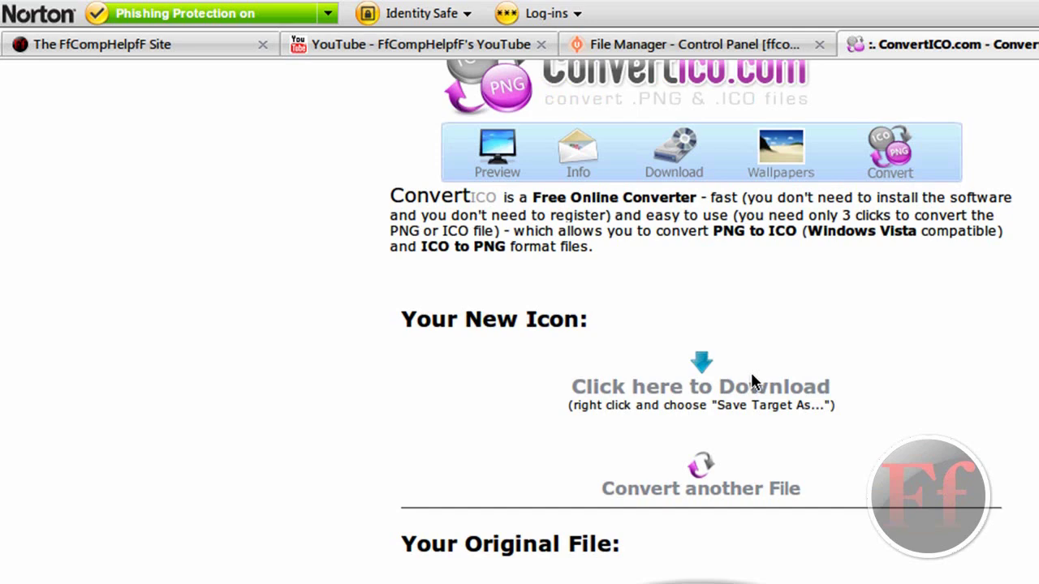
scroll(750, 372, down, 1)
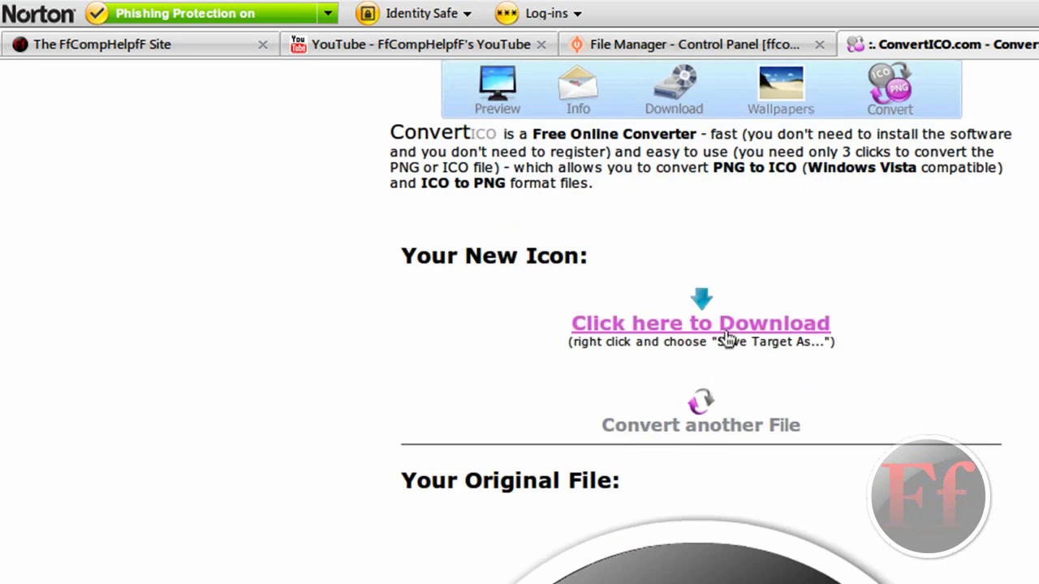
- Save the download link as favicon.ico, replacing the existing file
right_click(728, 334)
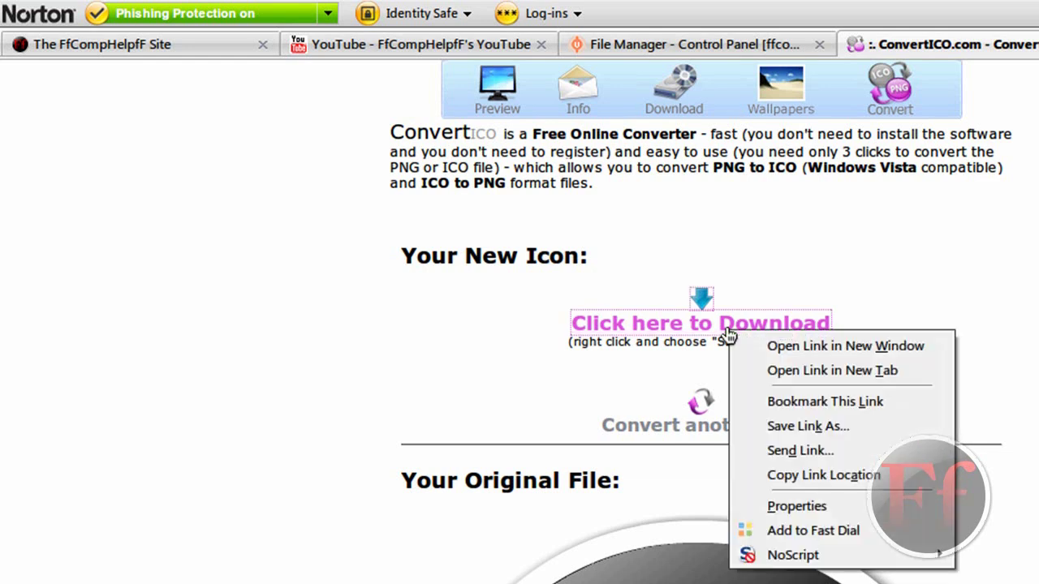
click(768, 420)
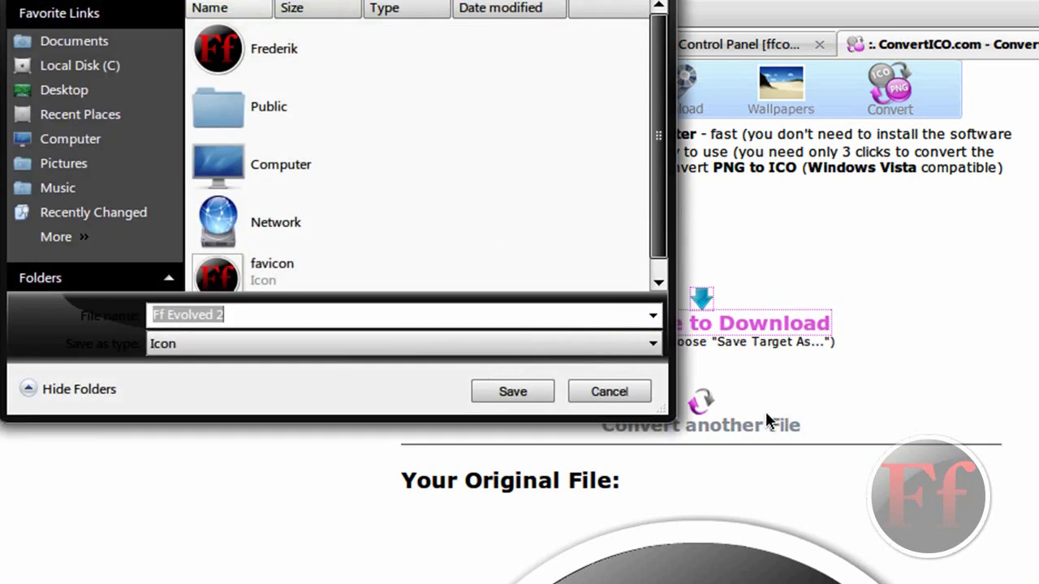
text(fa)
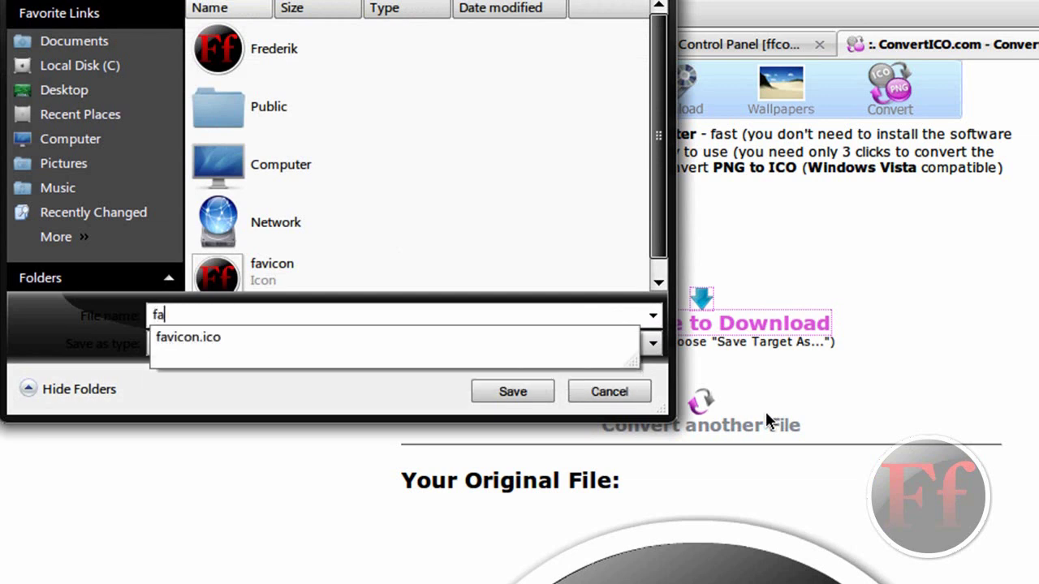
text(vicon.ci)
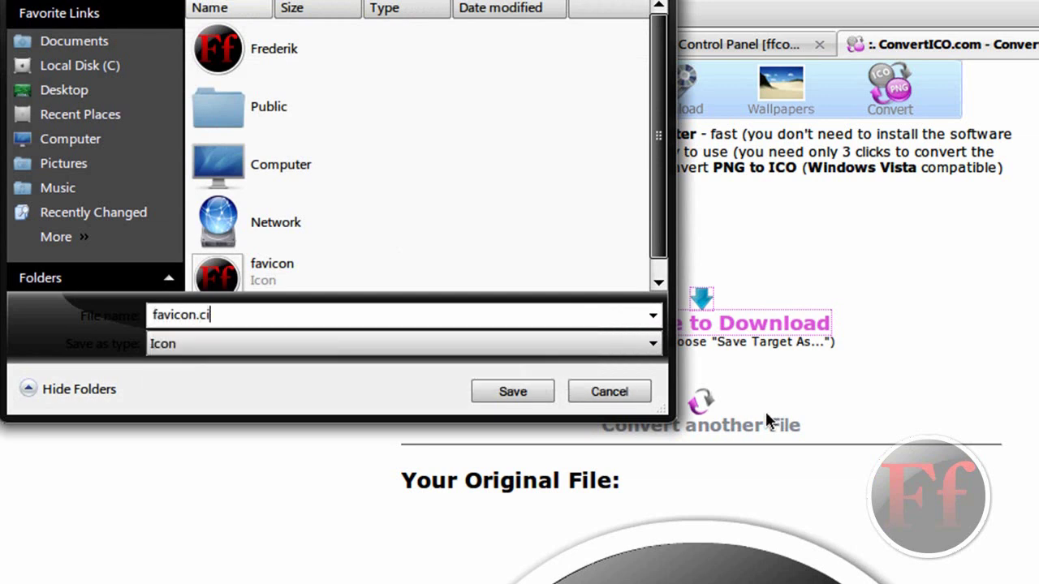
key(BackSpace)
key(BackSpace)
text(ico)
key(Return)
key(Left)
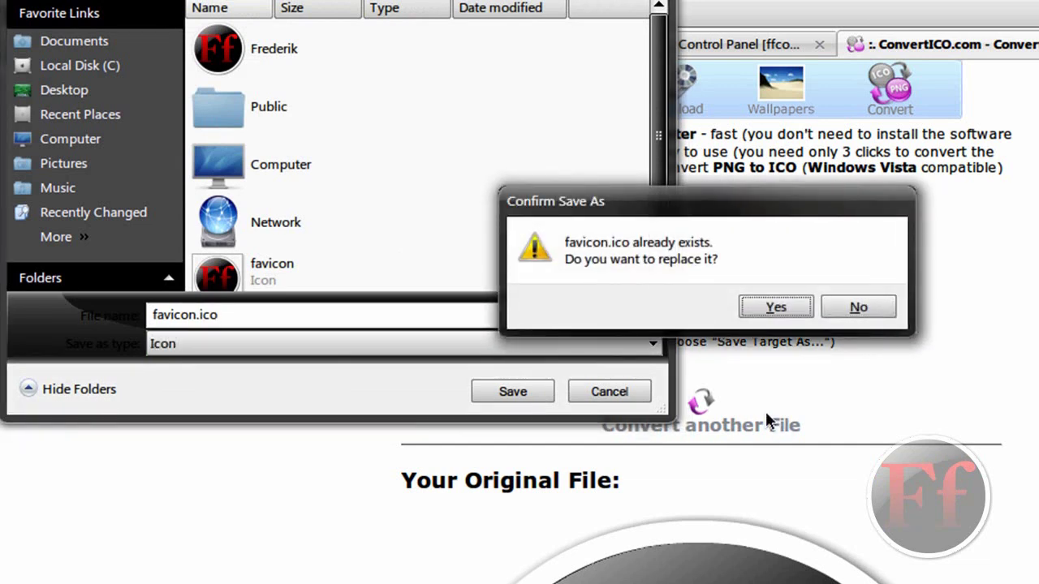
click(783, 310)
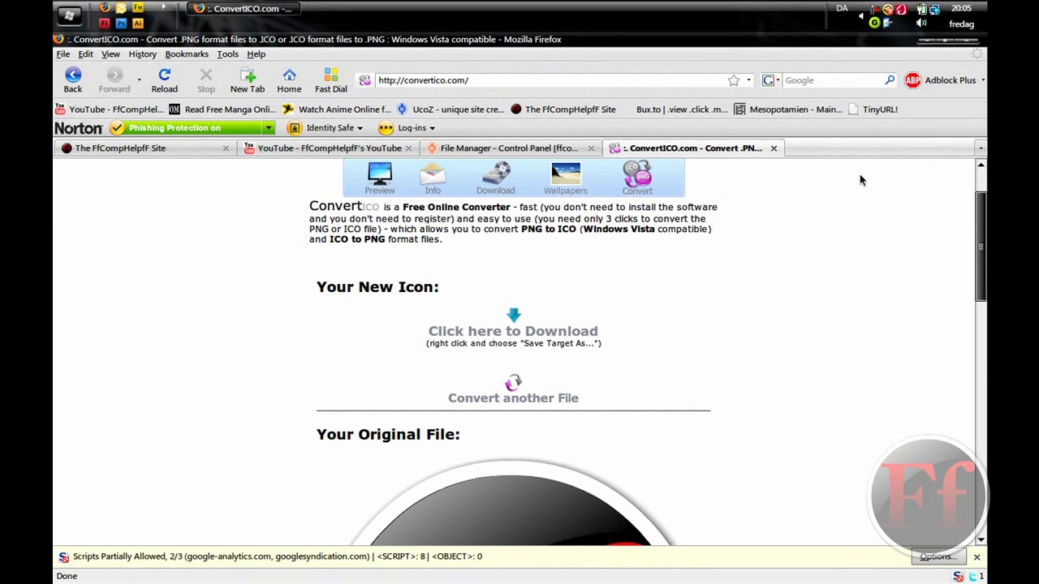
scroll(861, 179, down, 8)
scroll(861, 179, up, 6)
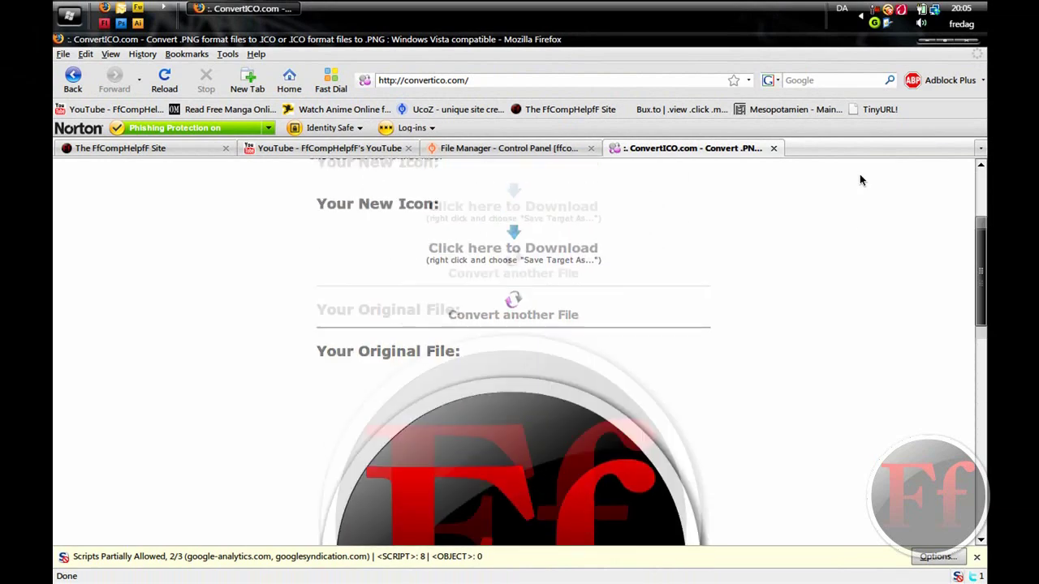
scroll(861, 179, up, 3)
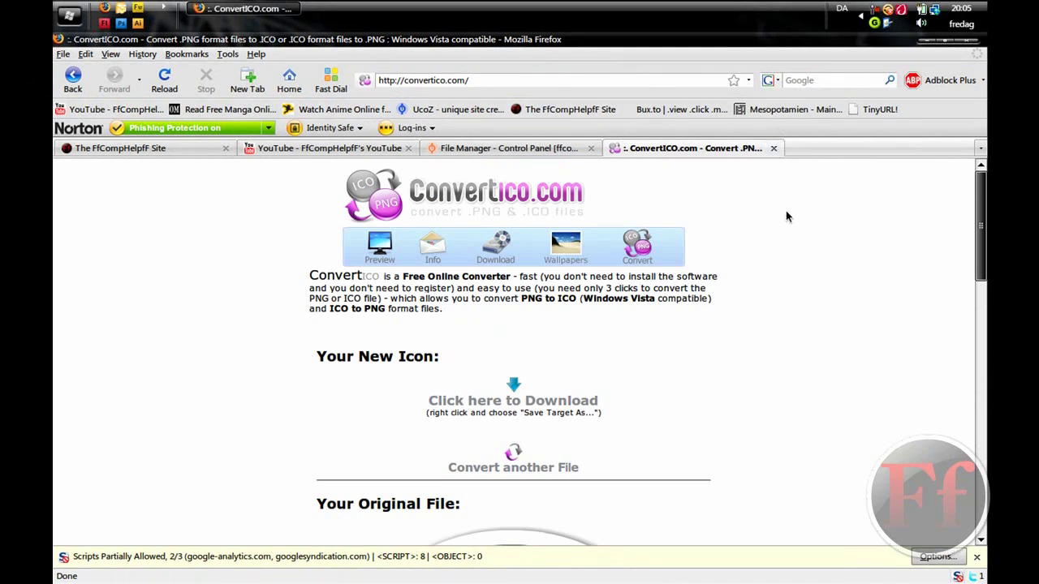
scroll(786, 213, down, 5)
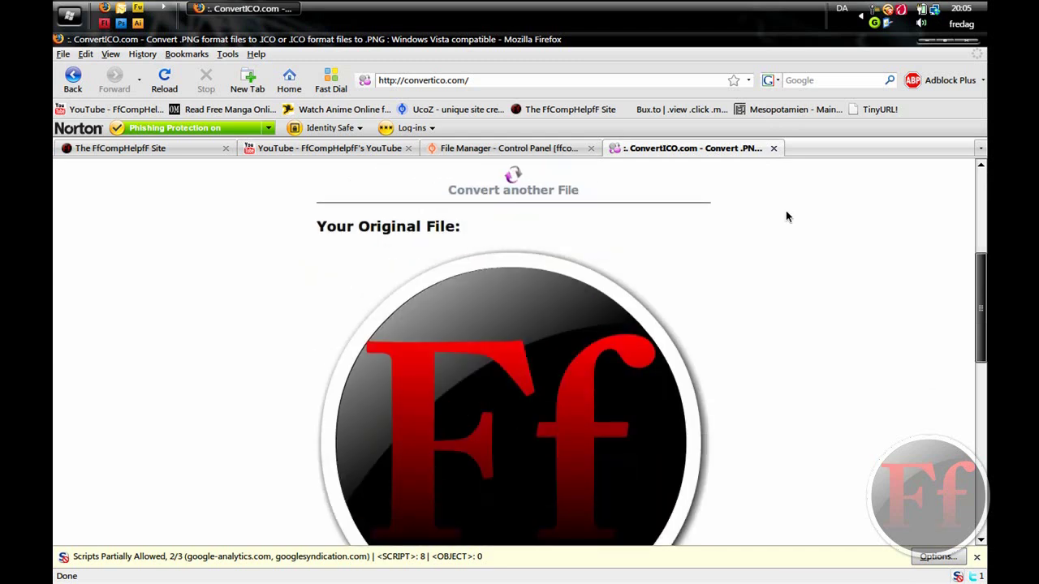
scroll(786, 210, down, 2)
- Open the uCoz File Manager by way of the Page Editor module
click(557, 151)
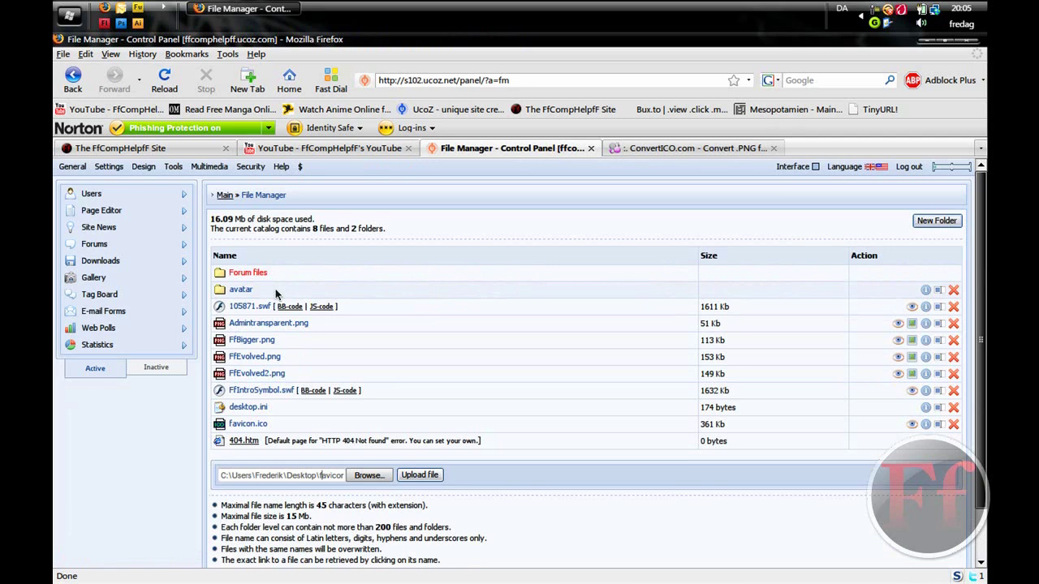
click(92, 213)
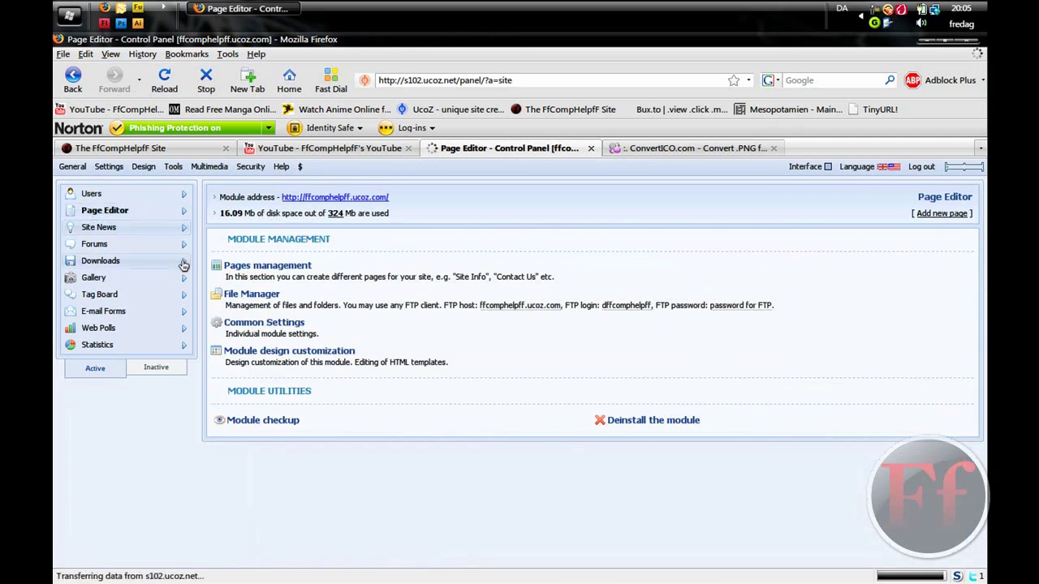
click(238, 298)
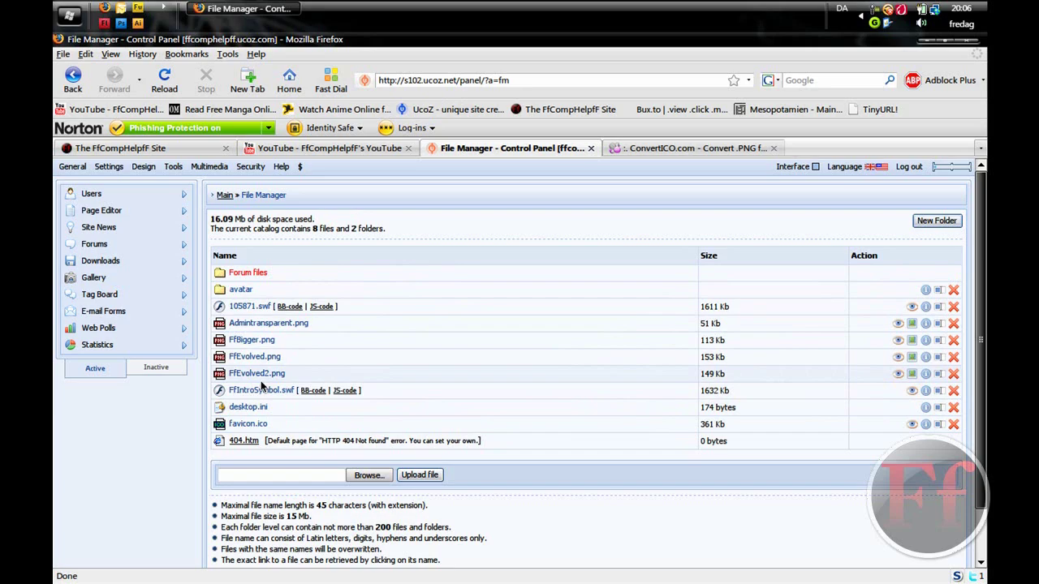
- Choose the saved favicon file and upload it to the File Manager
click(370, 475)
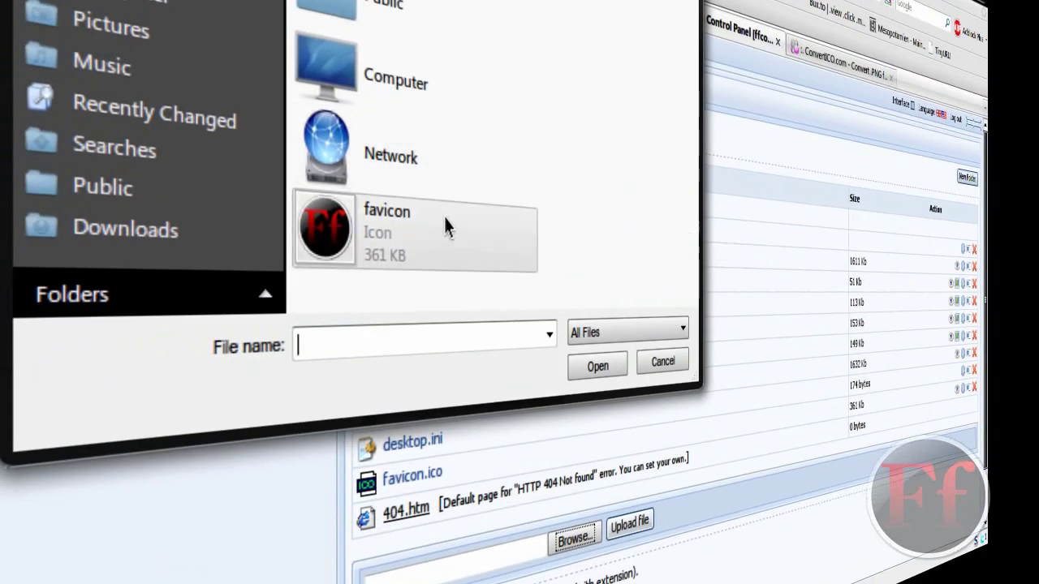
click(444, 217)
double_click(457, 235)
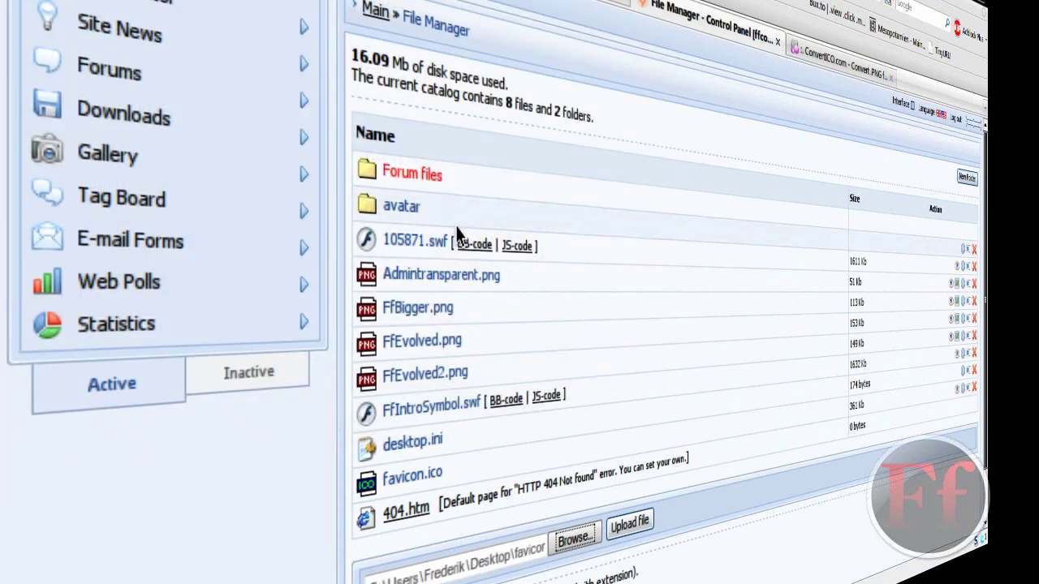
click(630, 524)
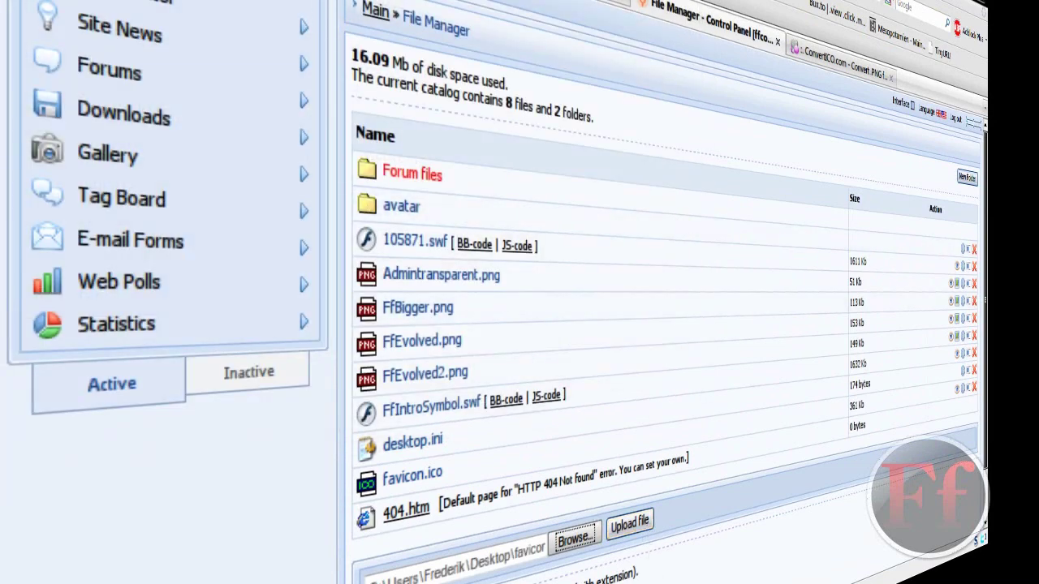